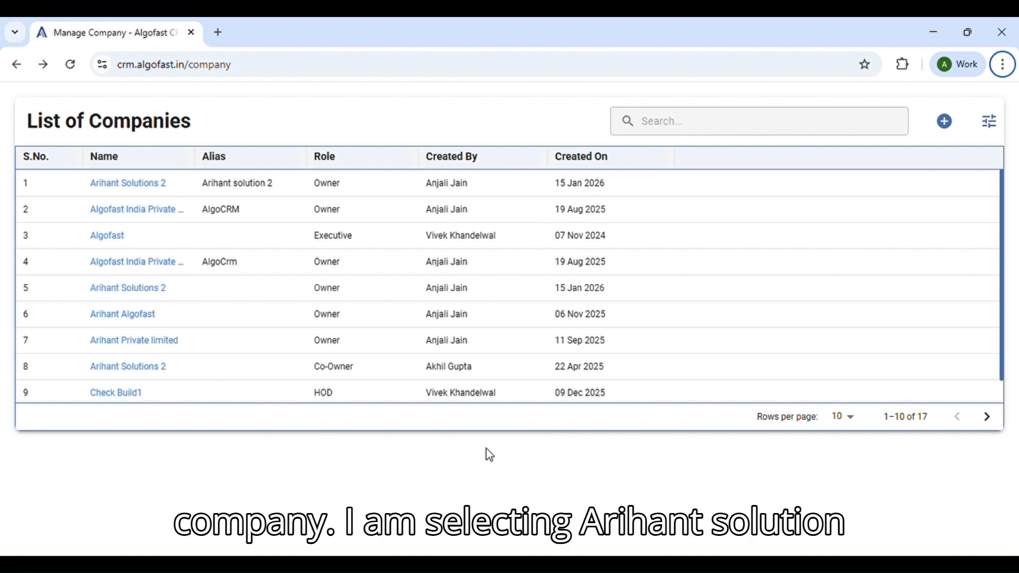
Step: Open the Arihant Solutions 2 company from row 1 of the List of Companies
click(143, 186)
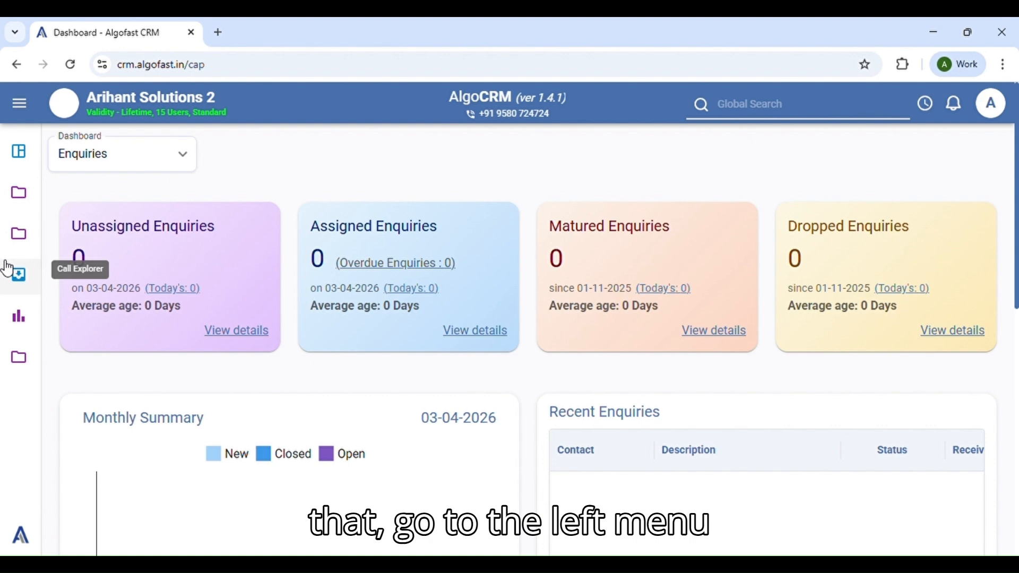
Step: Go to Administration > Plugin Registration and open the Import Utility plugin configuration
click(18, 357)
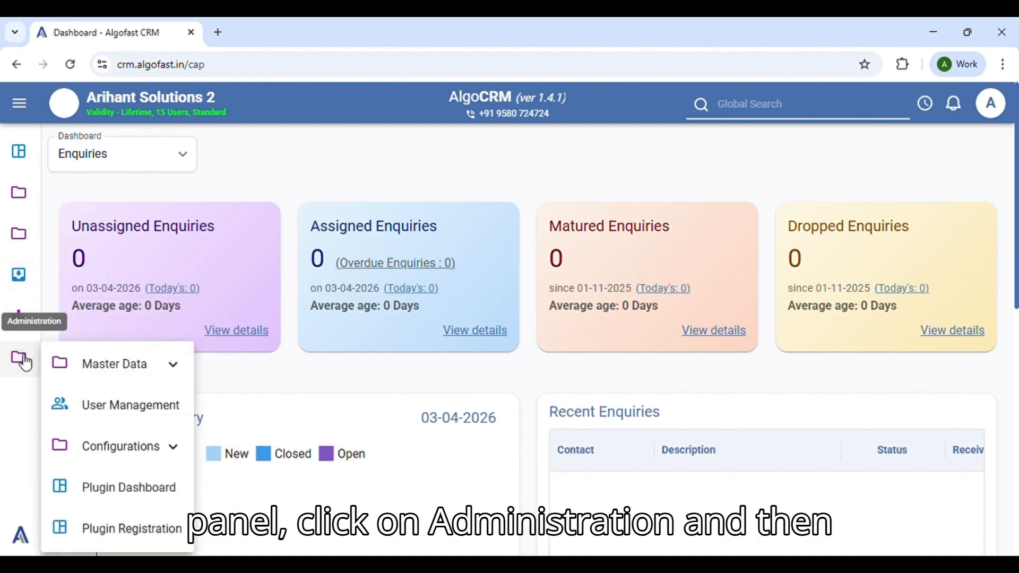
mouse_move(120, 382)
click(132, 536)
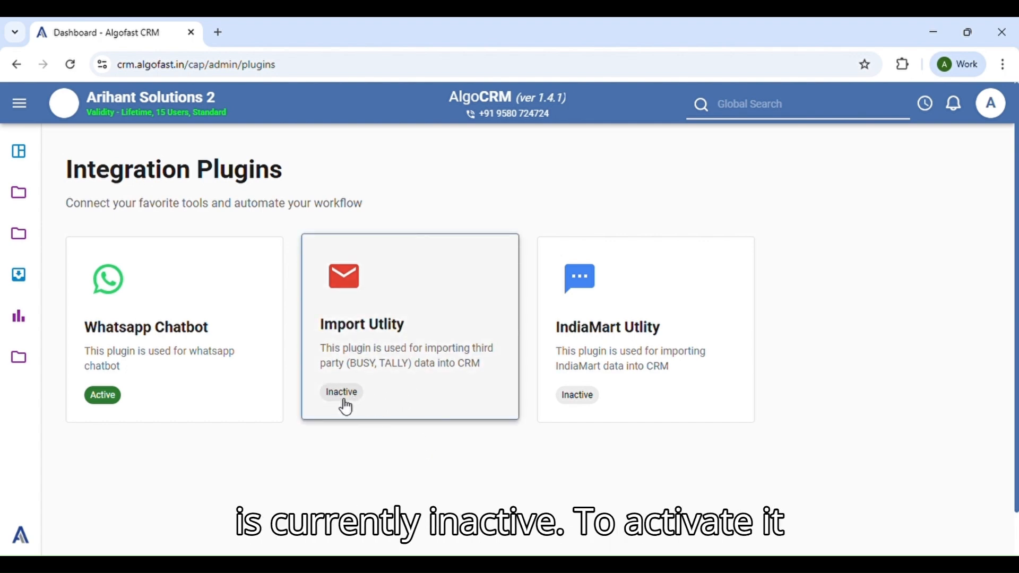
click(415, 390)
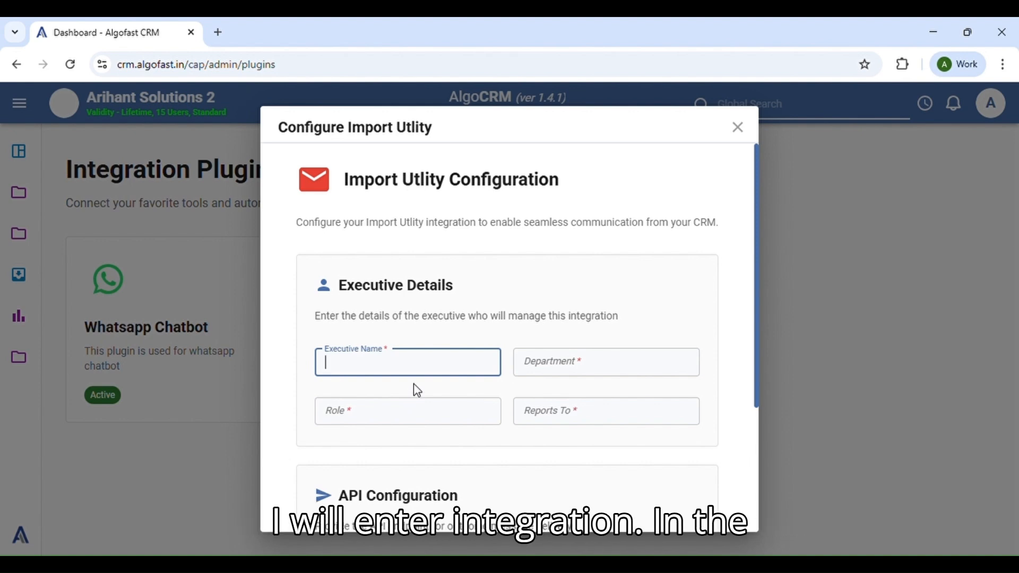
Step: Enter executive name Integration, department Sales, role HOD, and pick the manager they report to
text(Integ)
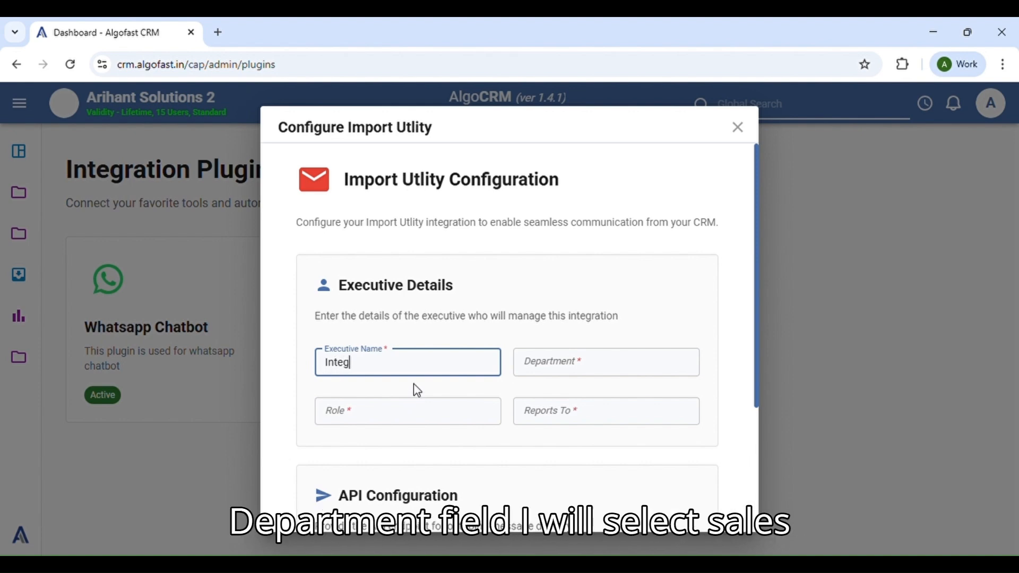
text(ration)
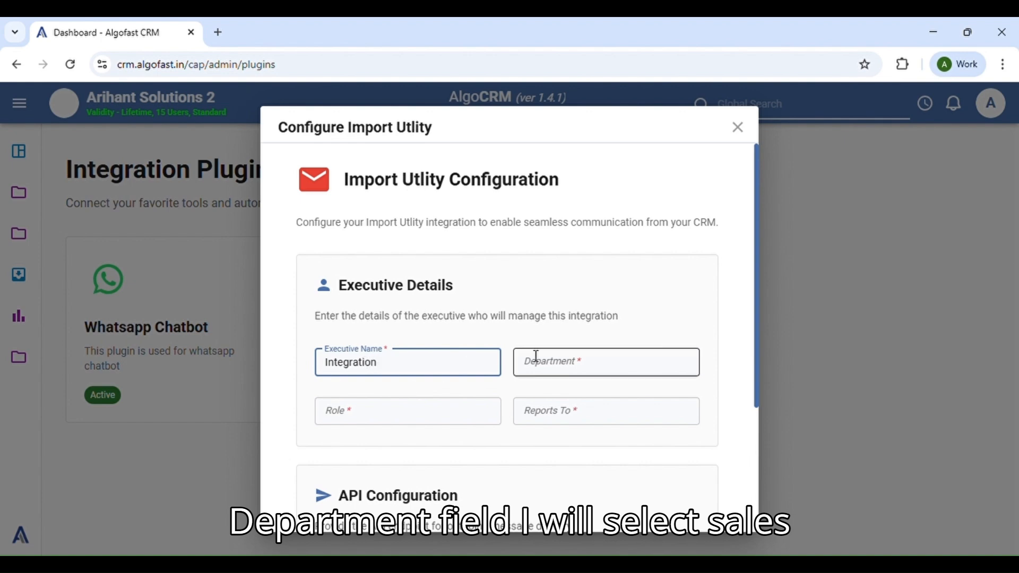
click(537, 360)
click(554, 401)
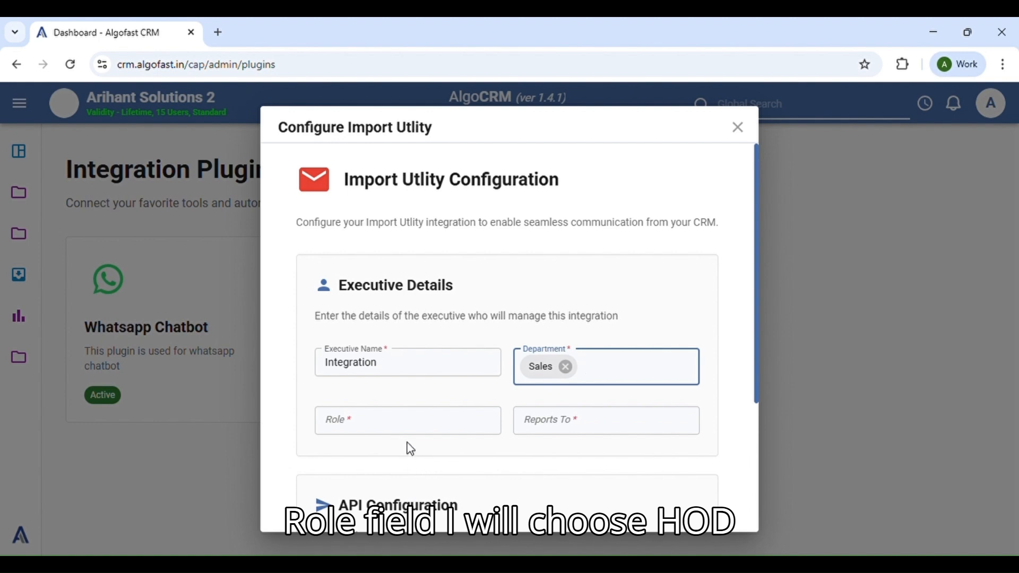
click(428, 430)
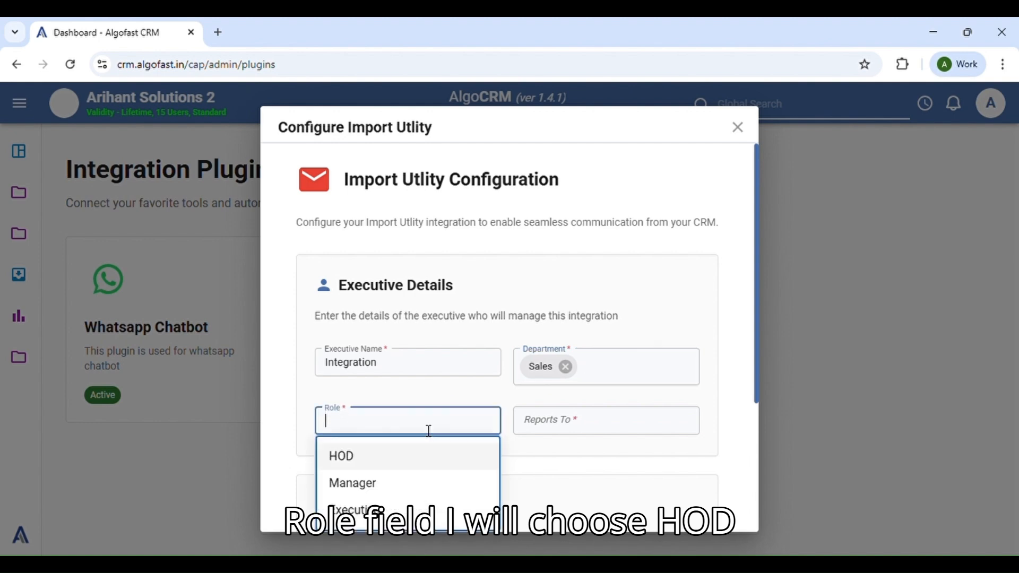
click(373, 460)
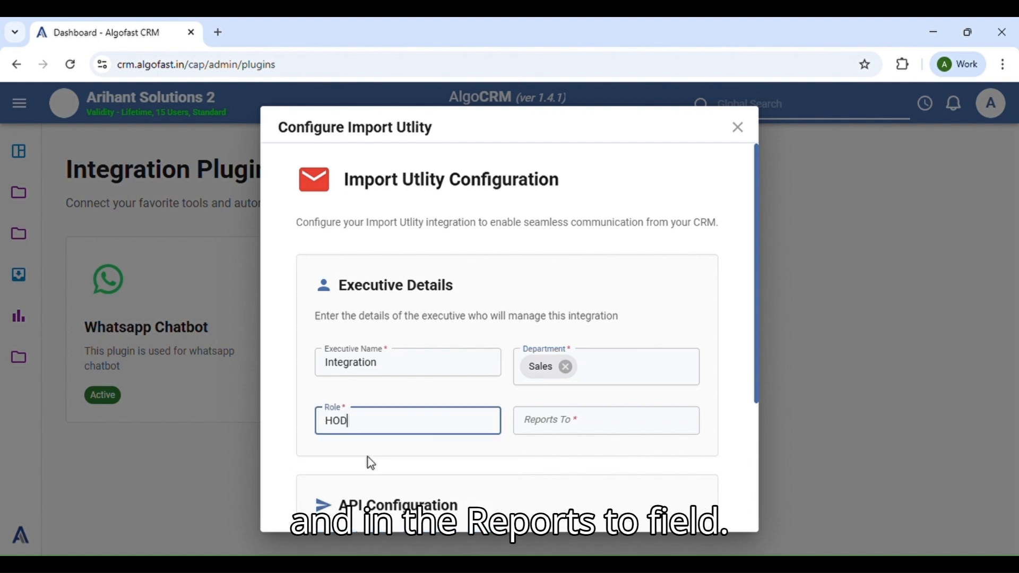
click(603, 430)
click(499, 456)
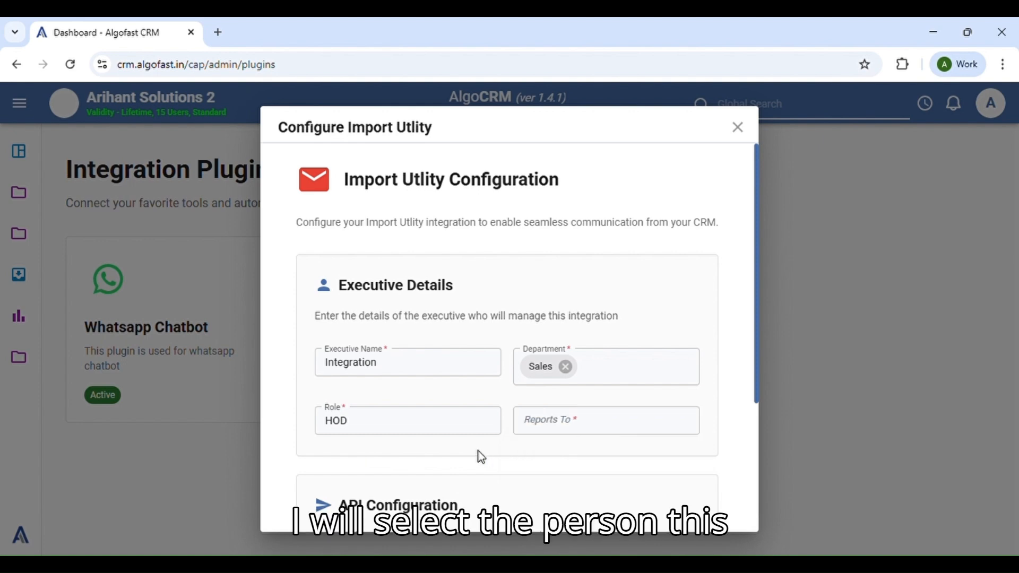
click(611, 433)
click(555, 466)
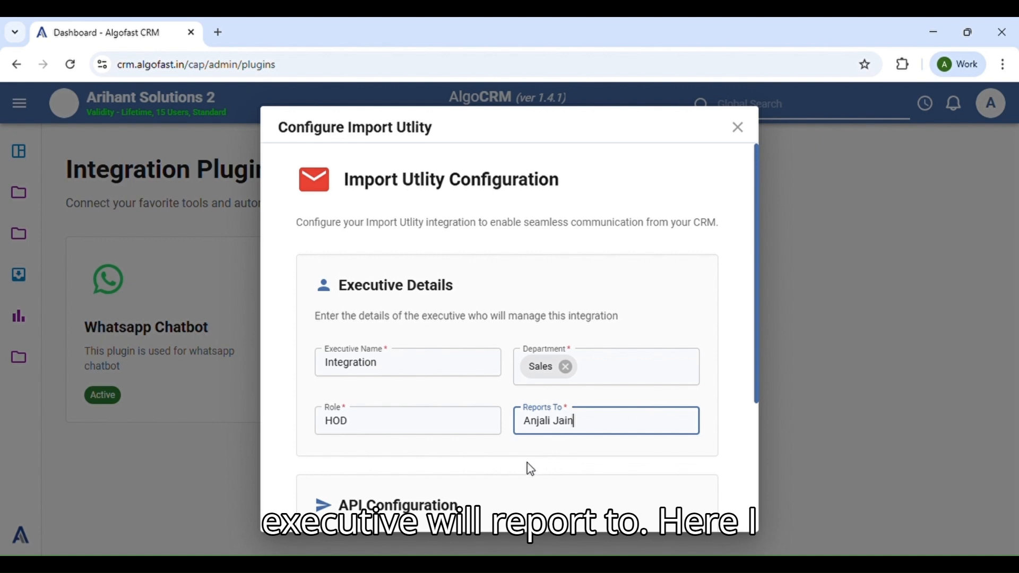
click(503, 455)
scroll(501, 450, down, 2)
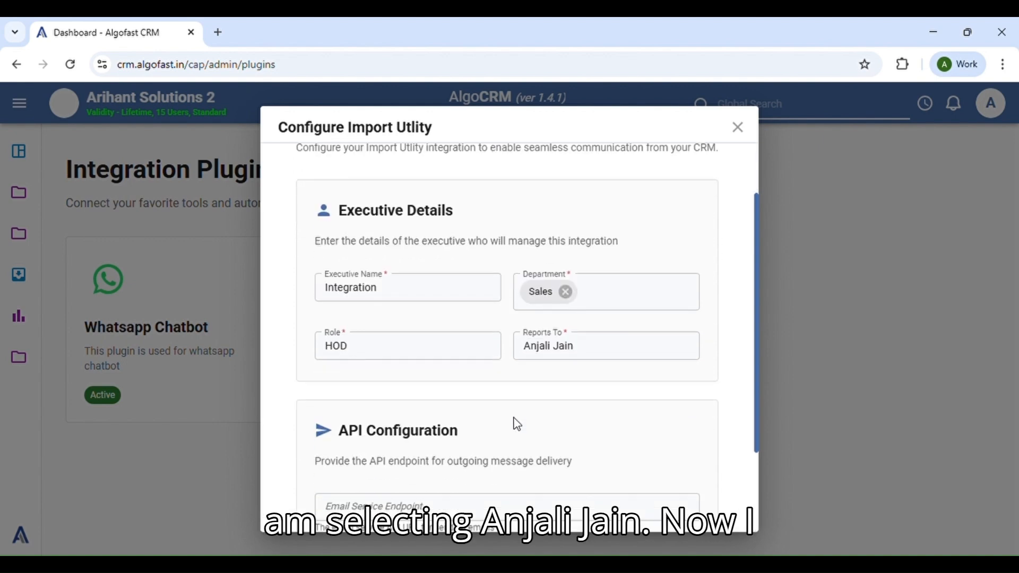
scroll(532, 453, down, 3)
Step: Generate the Import Utility's API credentials (API key and setData webhook URL)
click(520, 480)
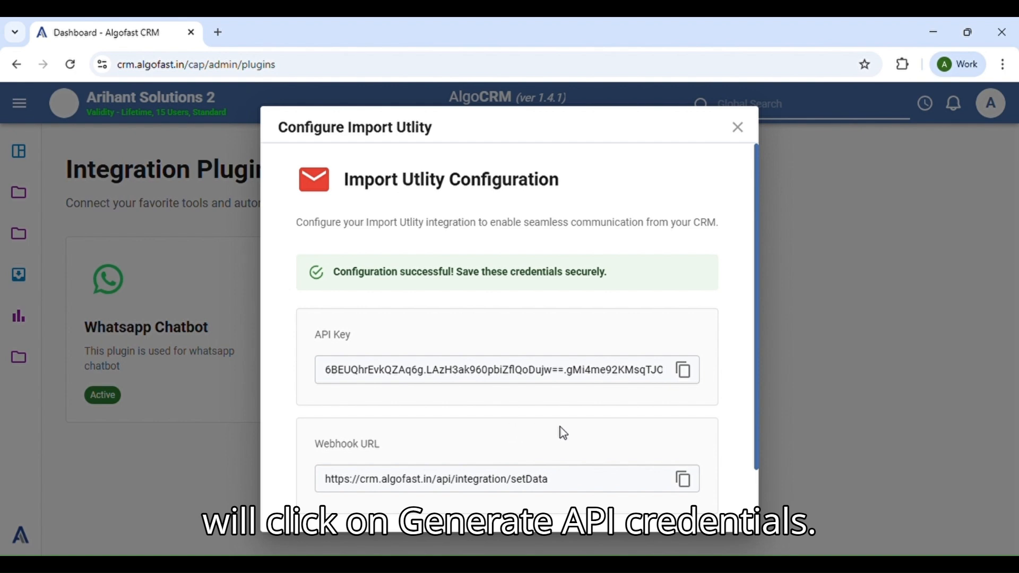
scroll(568, 442, down, 1)
scroll(556, 404, up, 1)
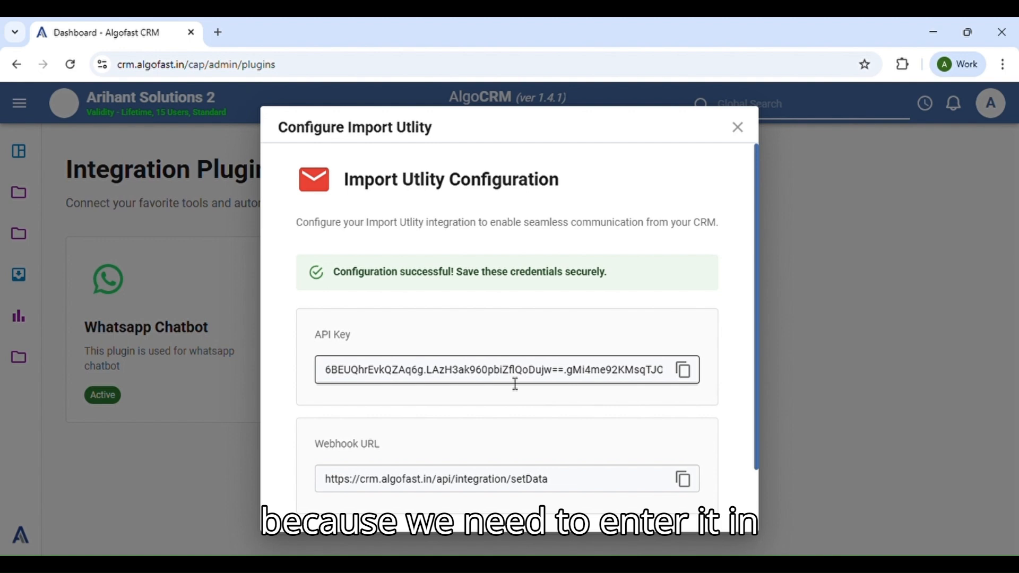
Step: Copy the generated API key and close the Import Utility configuration
click(685, 371)
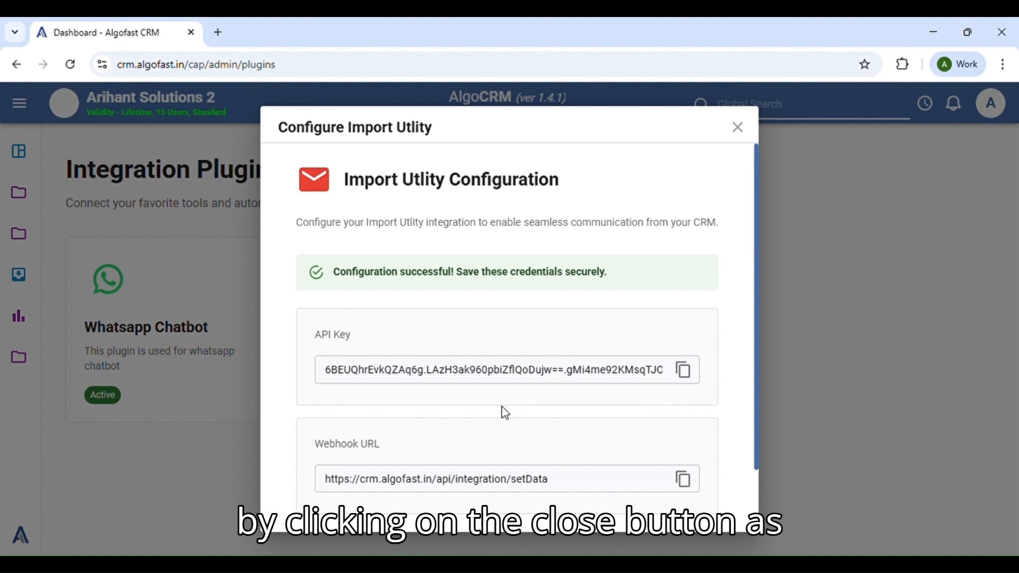
scroll(505, 432, down, 2)
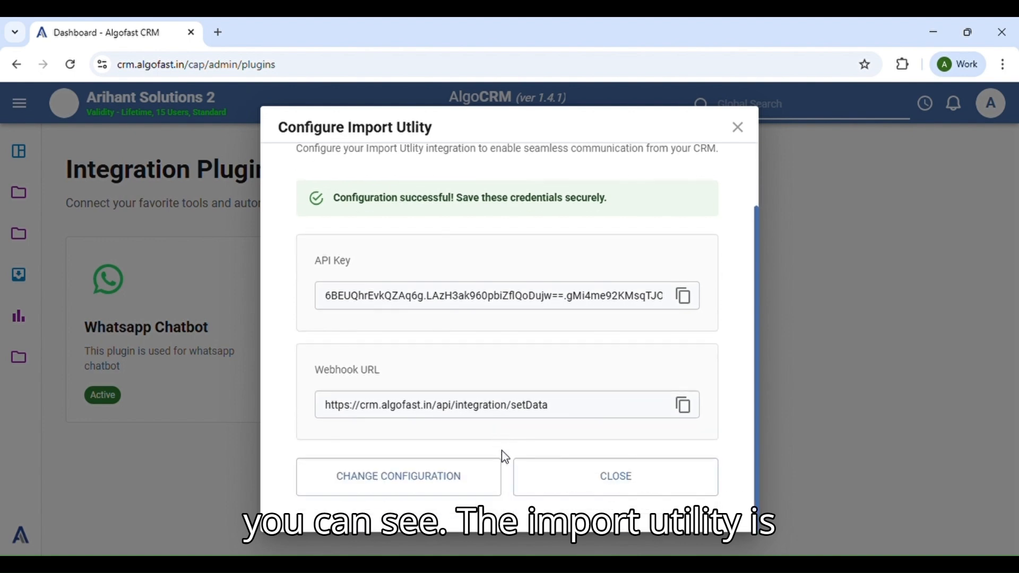
click(612, 486)
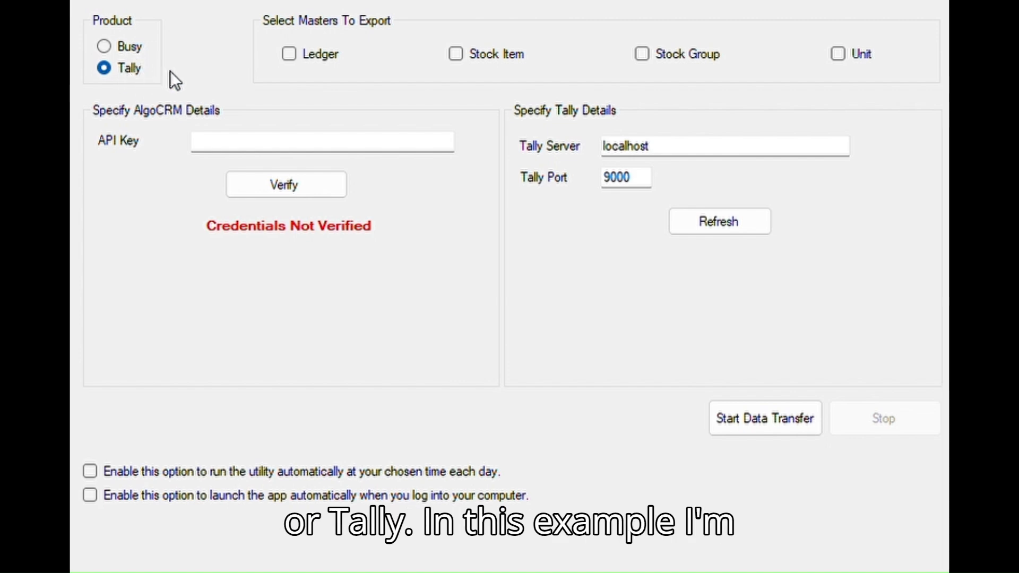
Step: Select Busy as the source product under Product
click(98, 46)
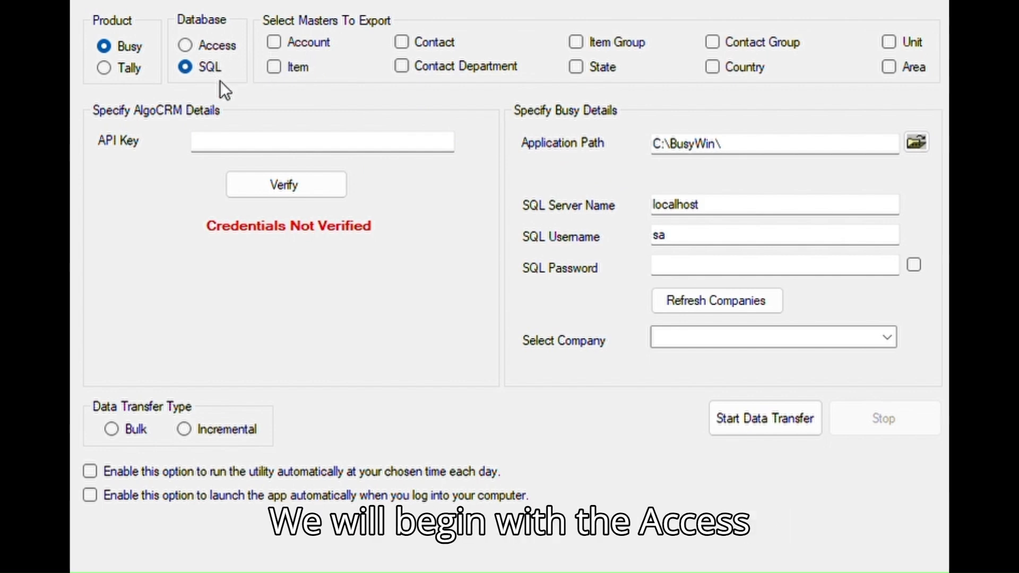
Step: Set the Busy database to Access, then switch it to SQL
click(185, 45)
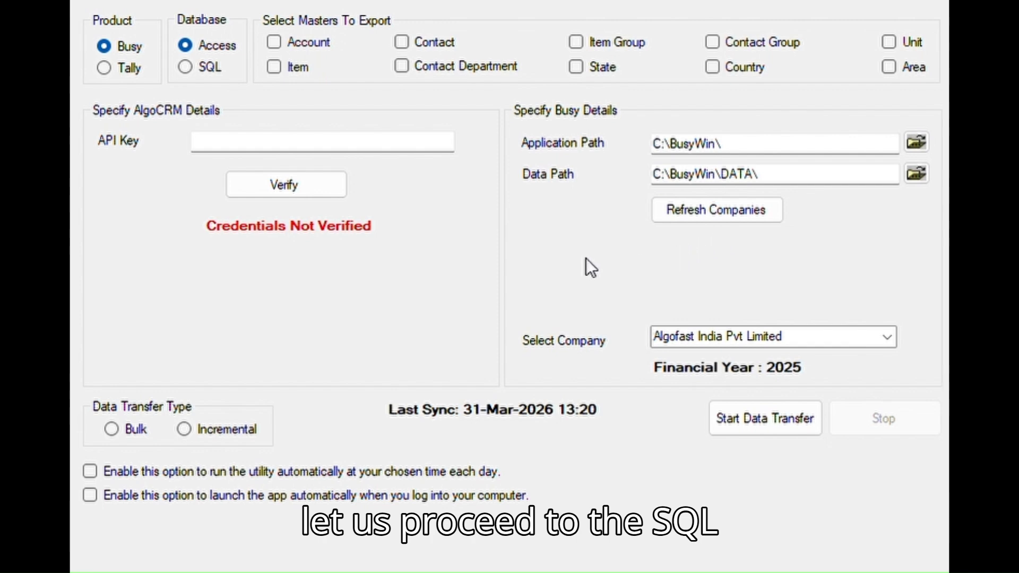
click(186, 67)
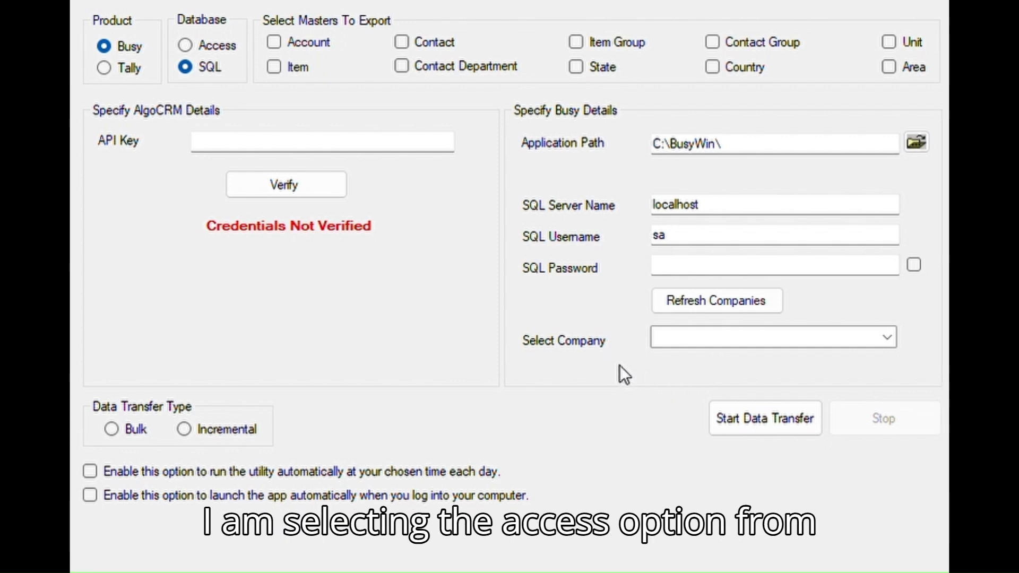
Step: Switch the Busy source database back to Access
click(187, 45)
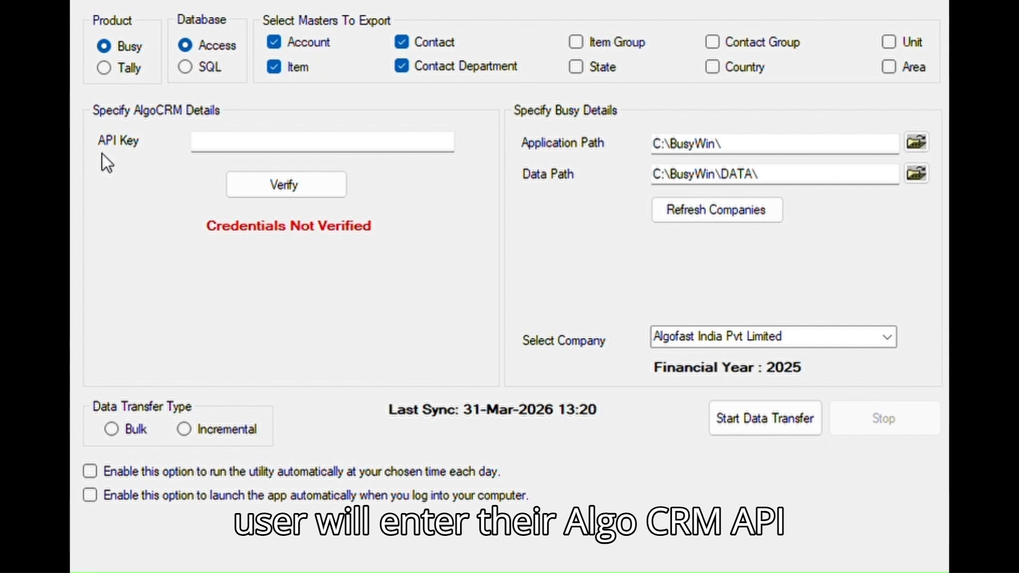
Step: Paste the copied AlgoCRM API key into the API Key field and verify it
click(266, 150)
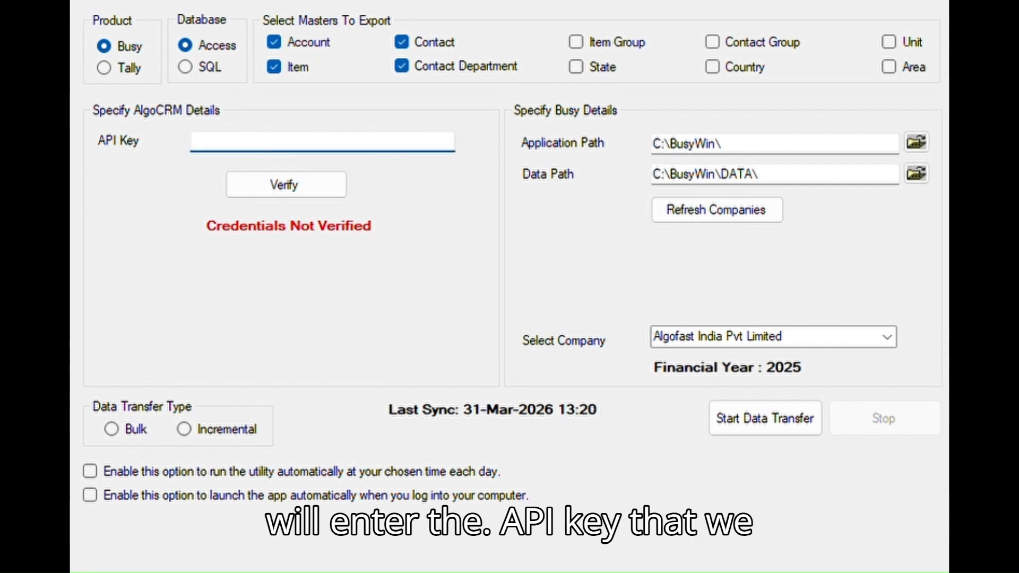
key(ctrl+v)
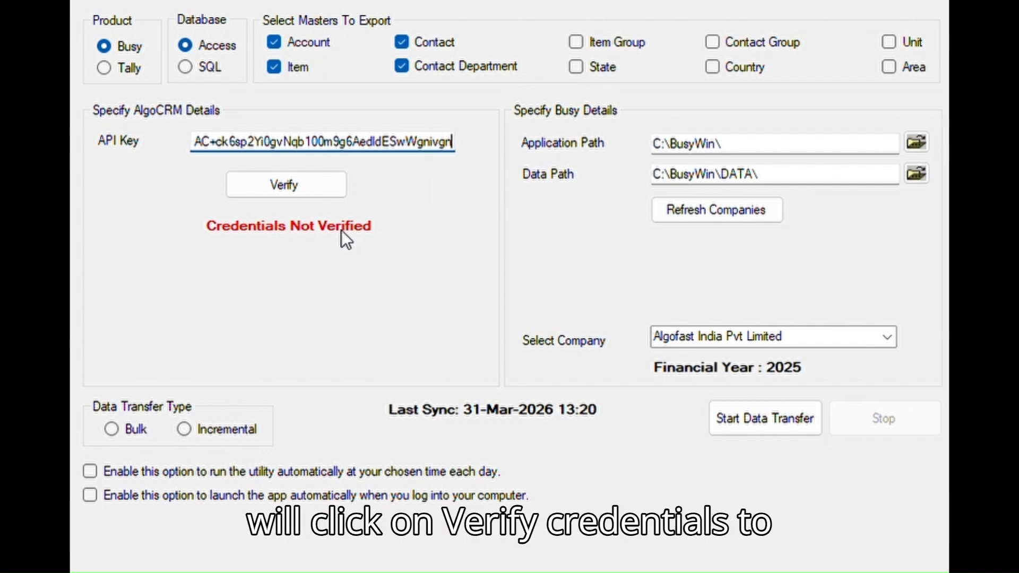
click(318, 190)
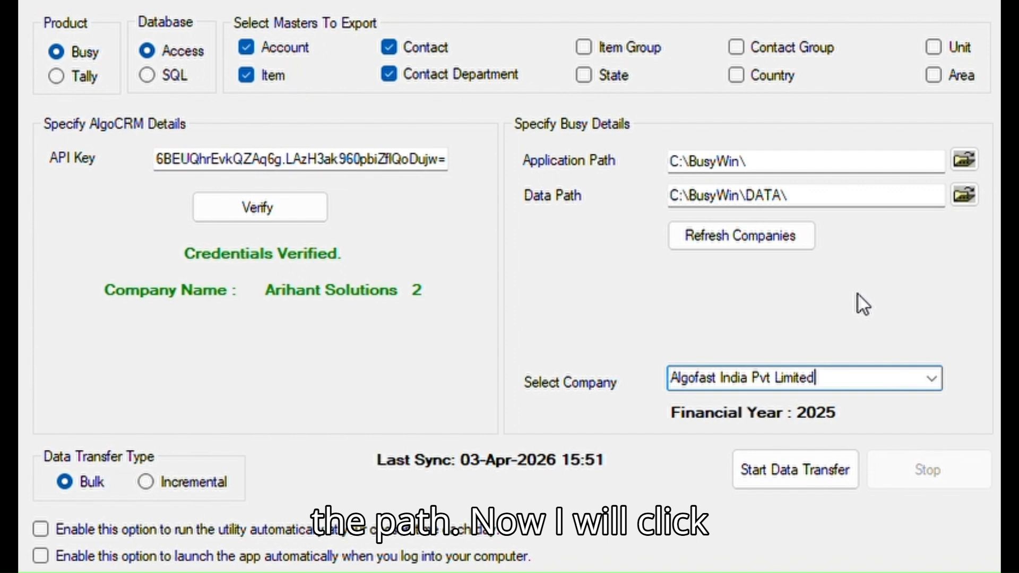
Step: Refresh the Busy company list and select Algofast India Pvt Limited as the company
click(754, 237)
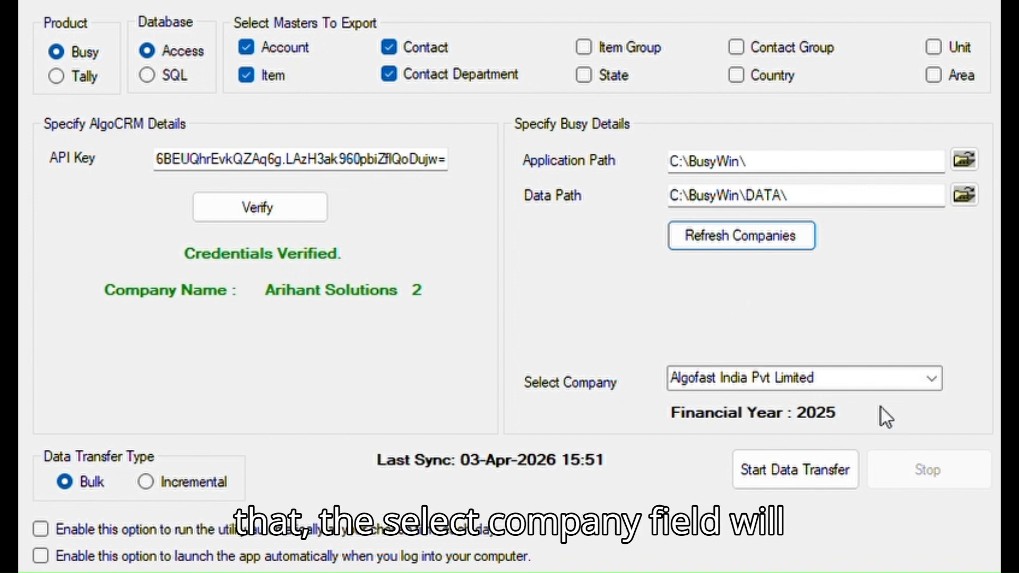
click(931, 379)
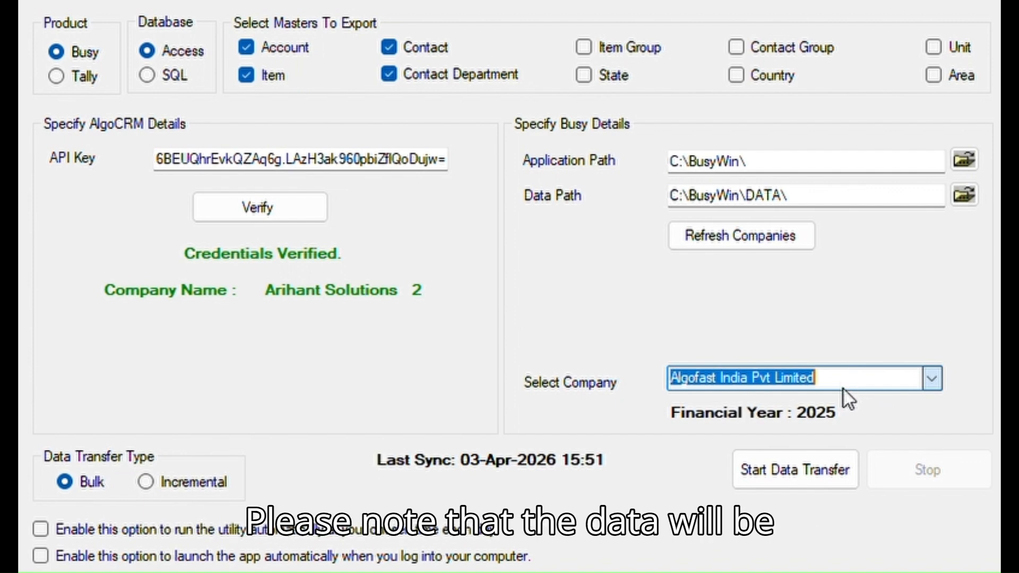
click(865, 393)
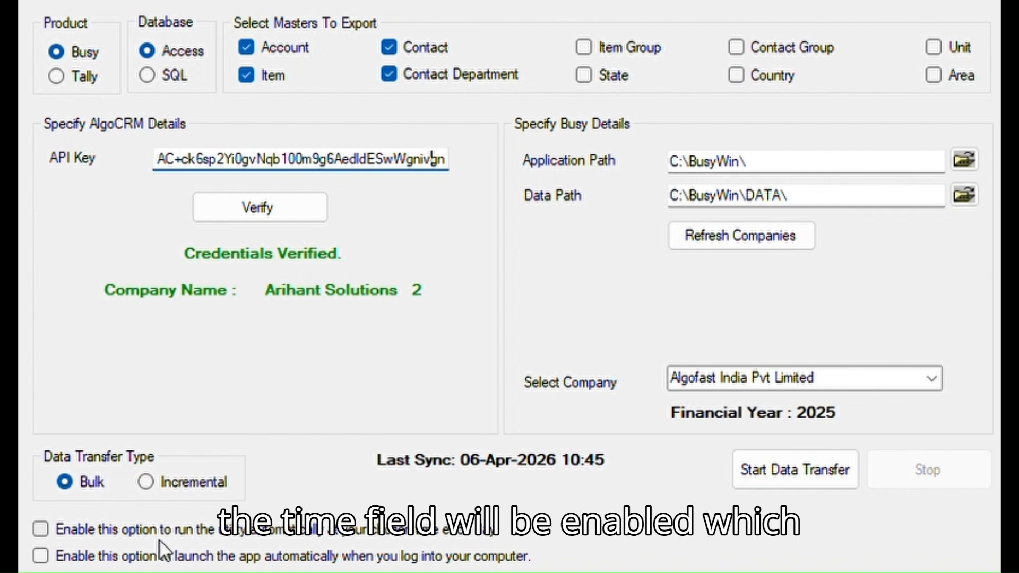
click(42, 530)
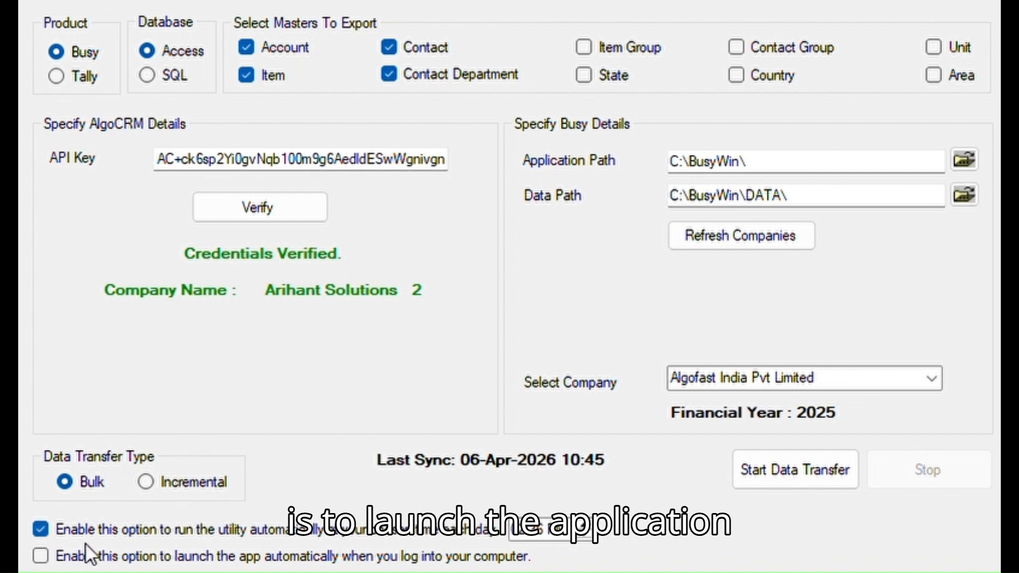
click(41, 528)
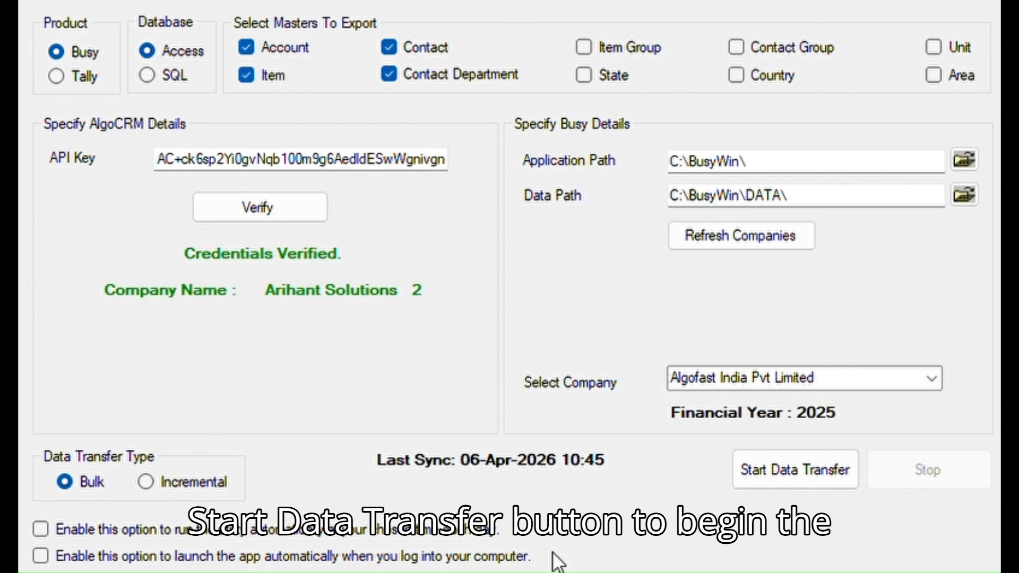
Step: Start the bulk transfer of Algofast India Pvt Limited's Busy masters into AlgoCRM
click(803, 468)
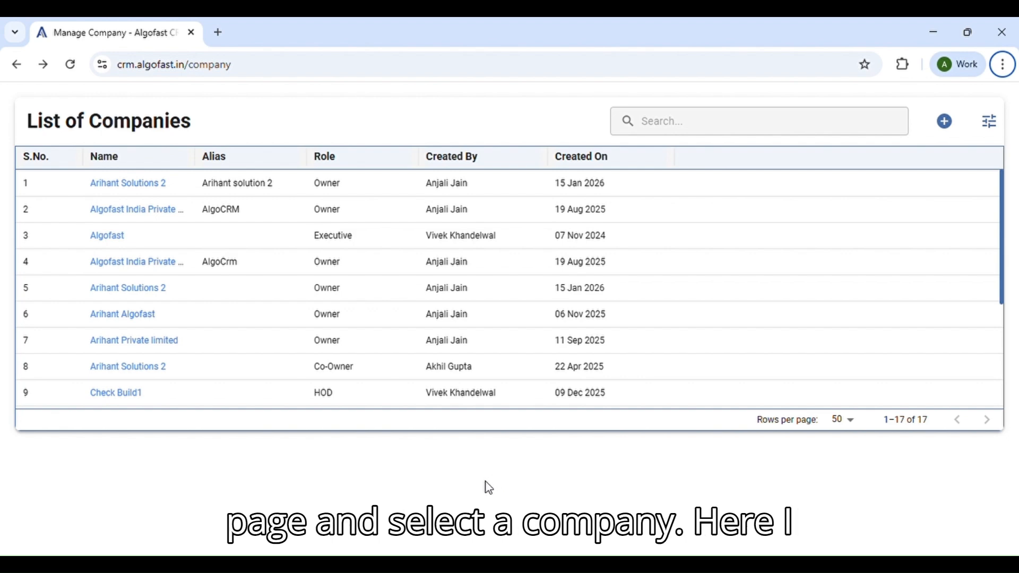
Step: Open the Arihant Solutions 2 company from the List of Companies to show its enquiries dashboard
click(150, 186)
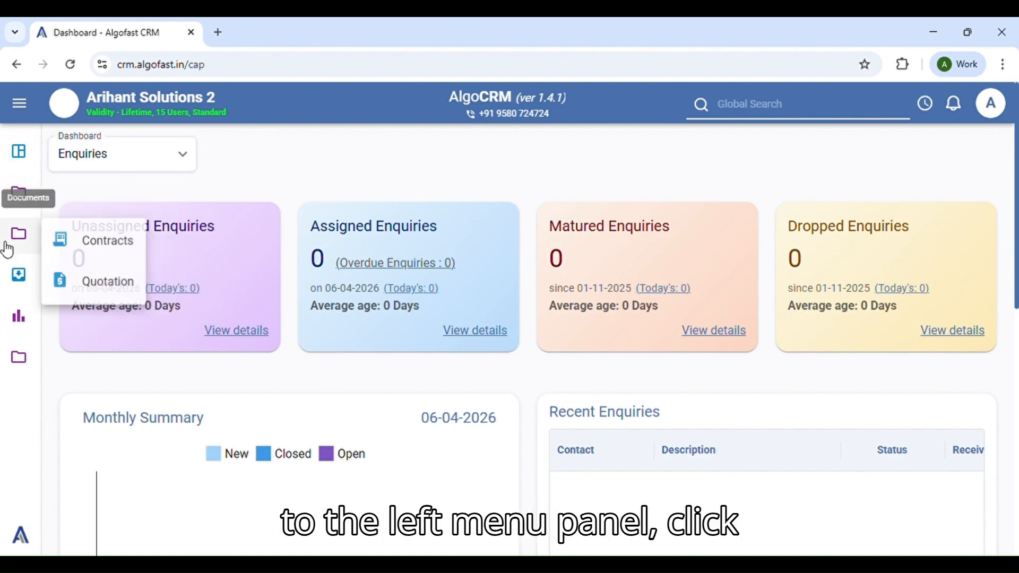
Step: Open the Plugin Dashboard from Administration to view the three completed Utility Import tasks
click(19, 361)
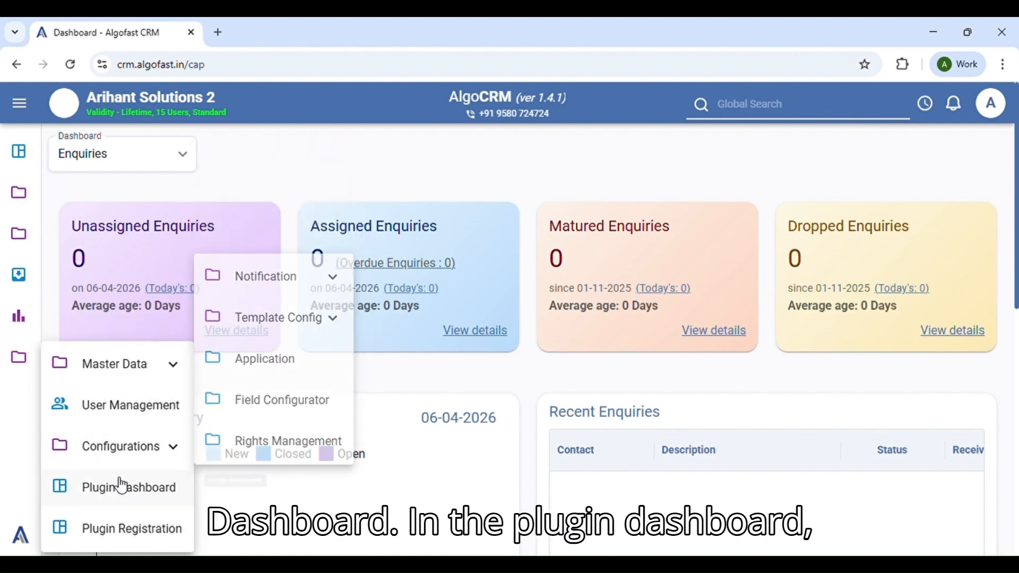
click(124, 486)
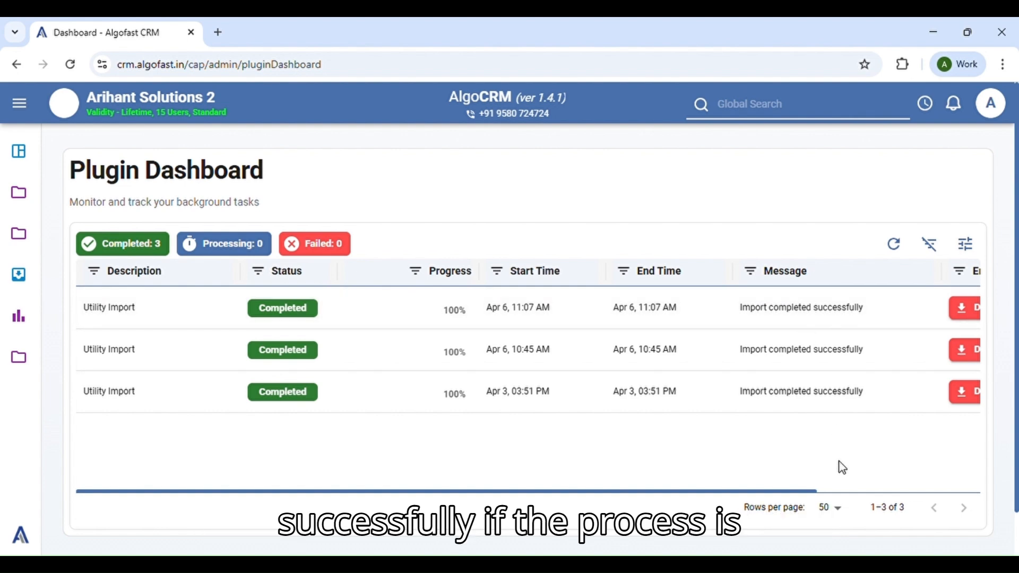
drag(807, 492, 905, 496)
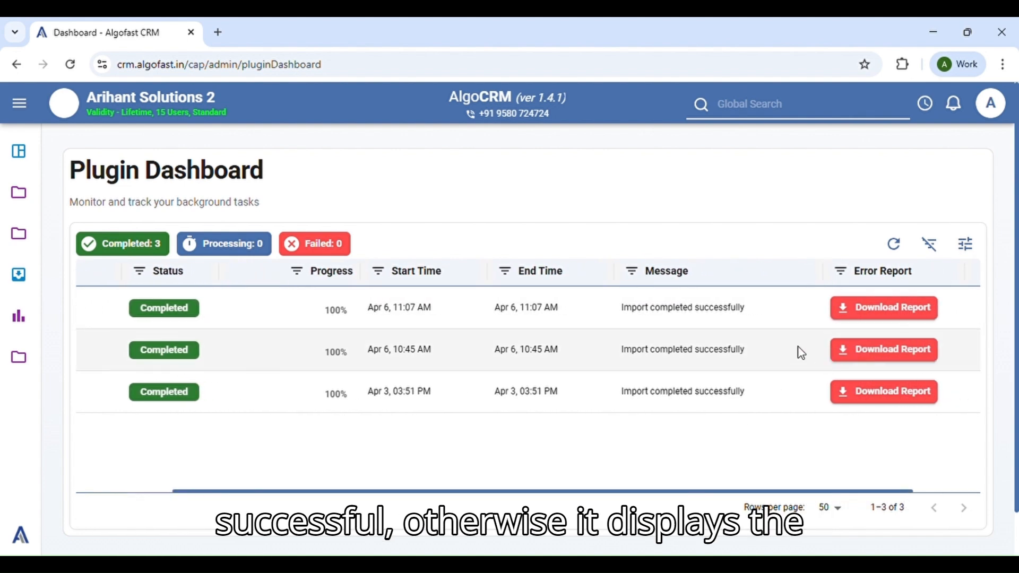